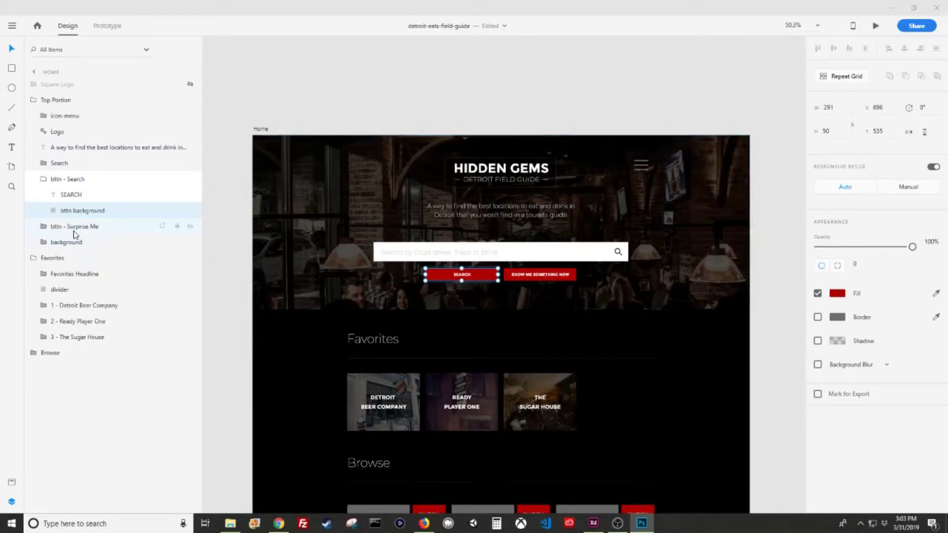
pyautogui.click(70, 182)
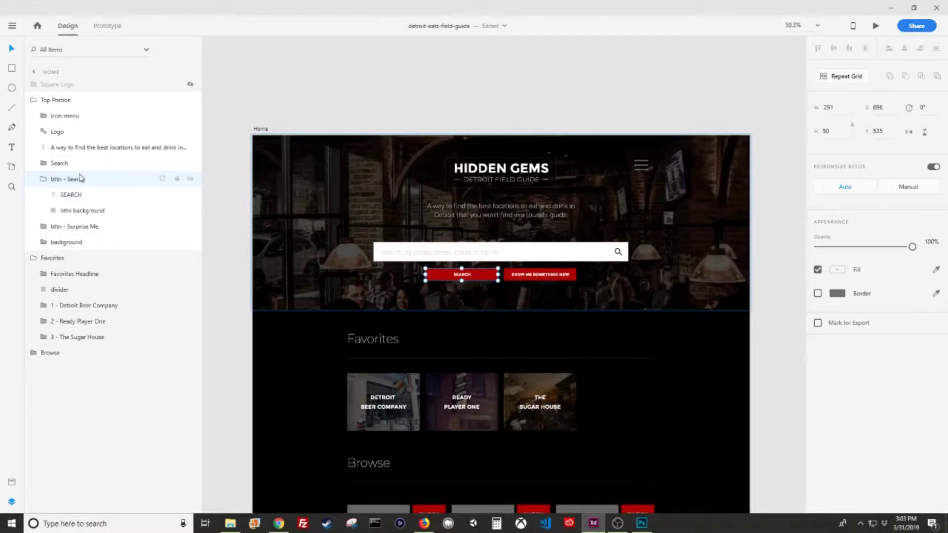
pyautogui.click(81, 196)
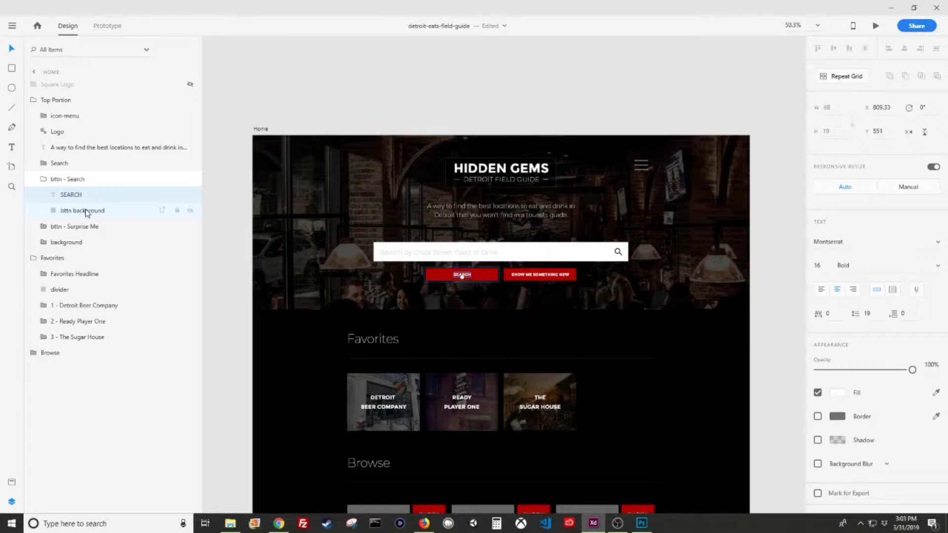
pyautogui.click(86, 213)
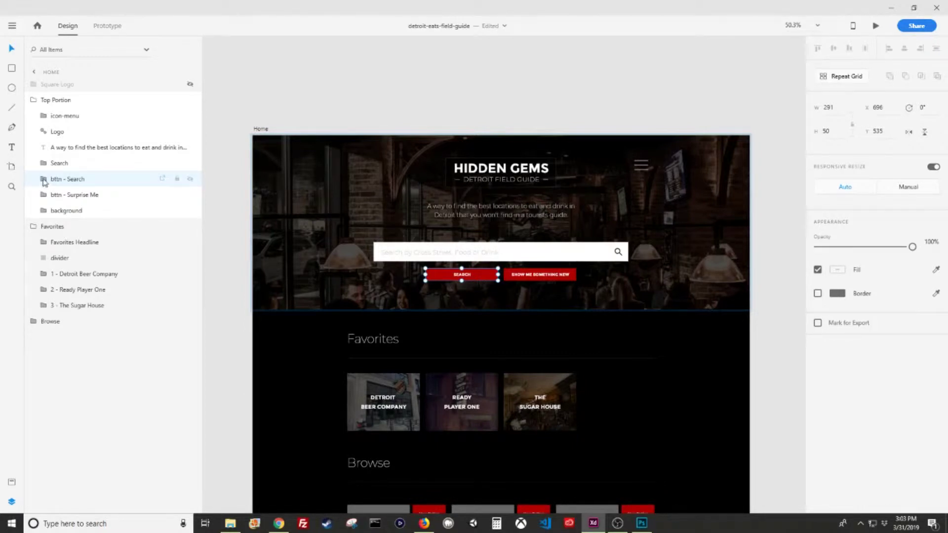
# Expand and collapse bttn - Search twice, leaving it collapsed, then collapse the Top Portion group.
pyautogui.click(44, 180)
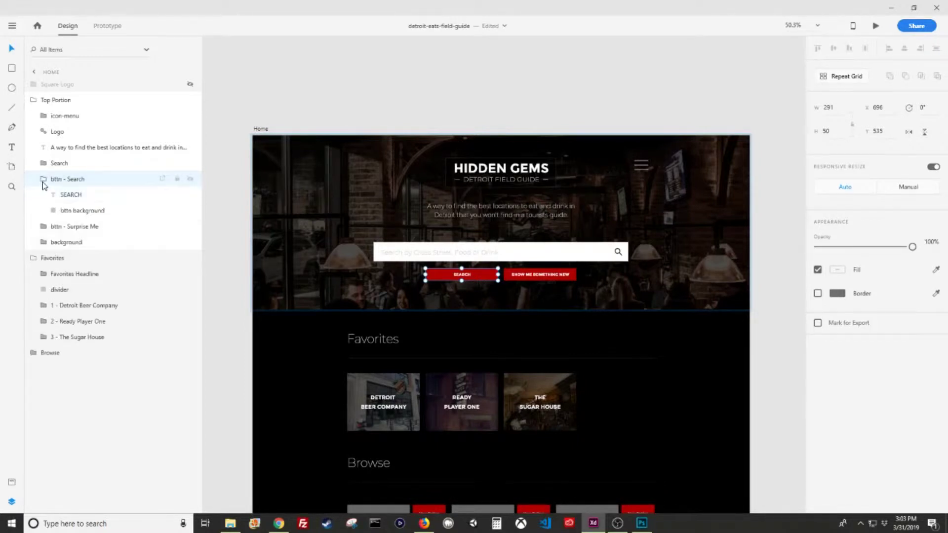
pyautogui.click(43, 180)
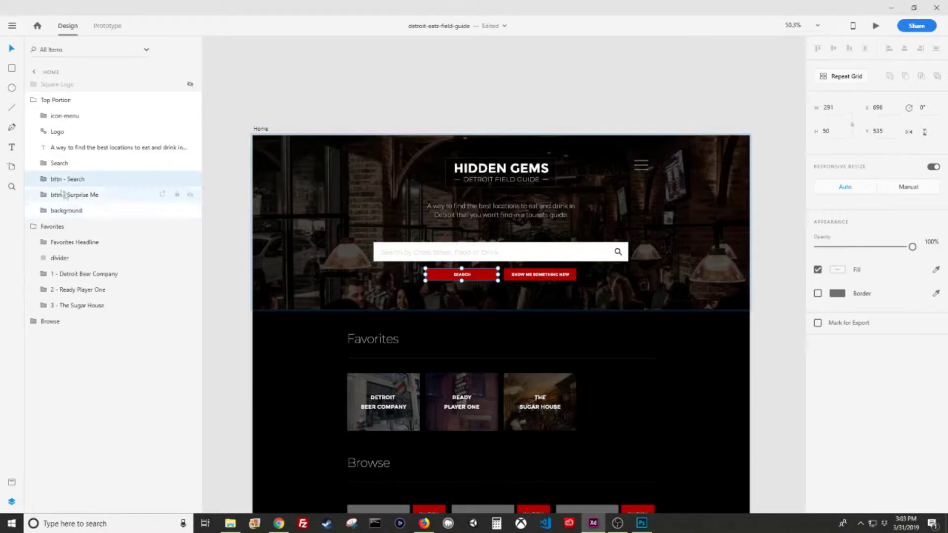
pyautogui.click(45, 180)
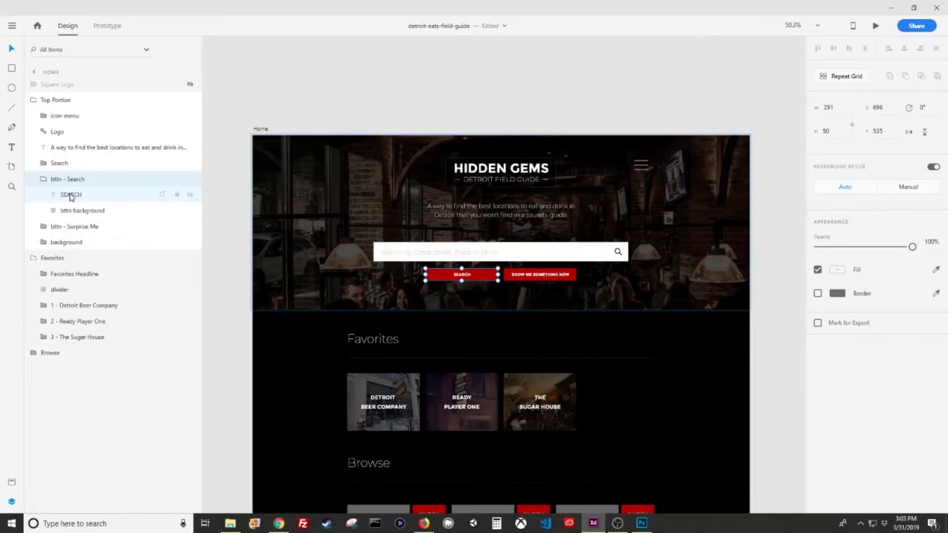
pyautogui.click(44, 179)
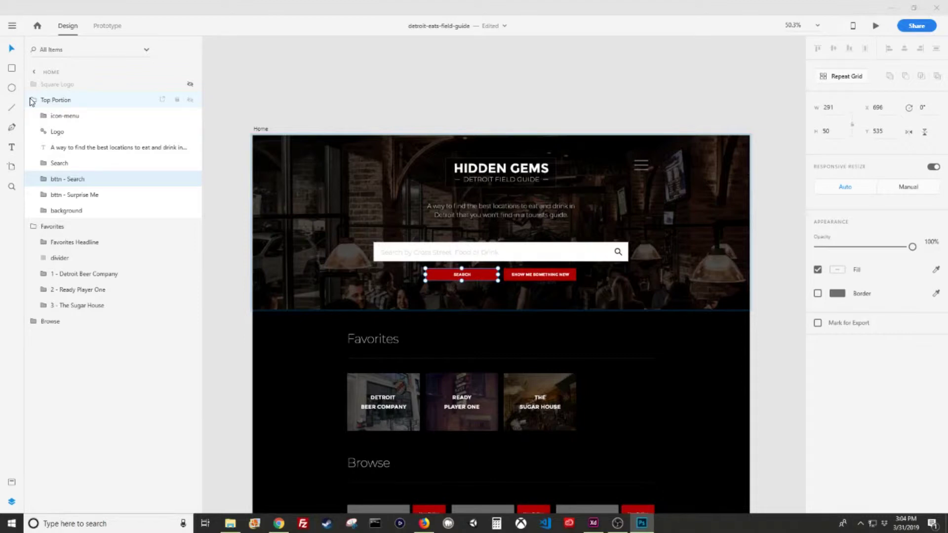
pyautogui.click(32, 101)
# Collapse and select Favorites, then select Top Portion and expand and collapse its layer list.
pyautogui.click(33, 116)
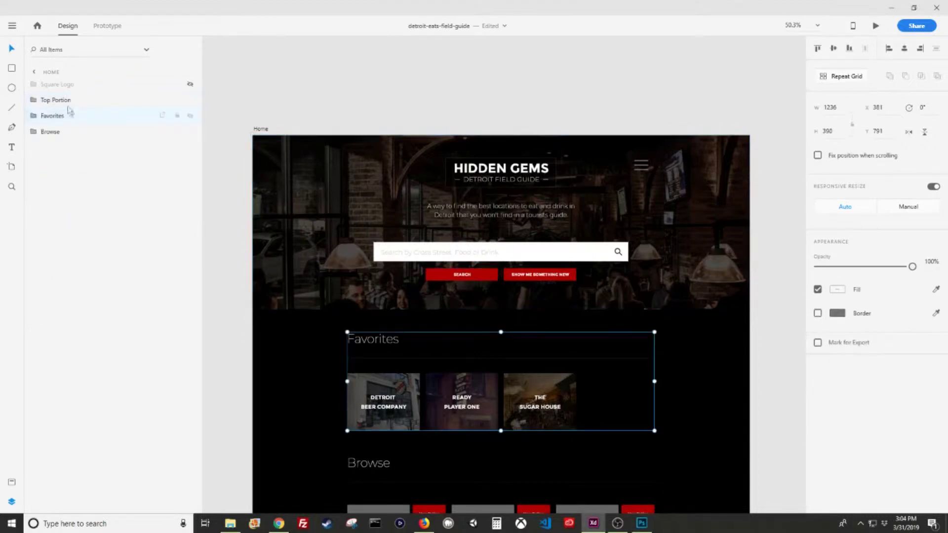
pyautogui.click(61, 101)
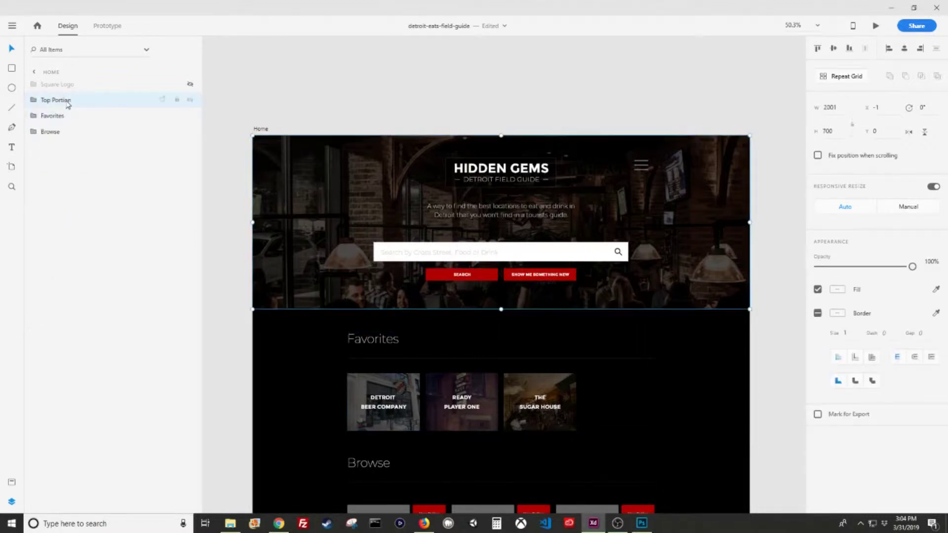
pyautogui.click(33, 100)
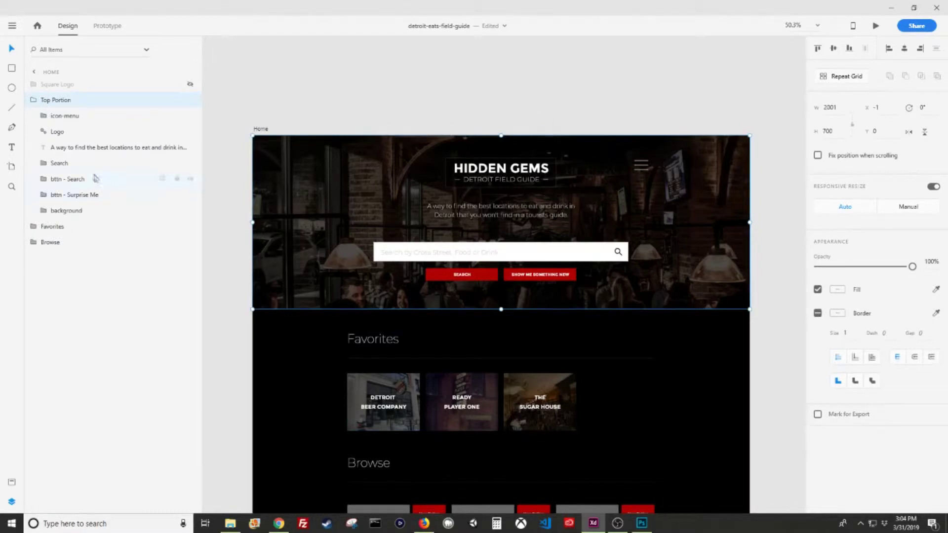
pyautogui.click(35, 103)
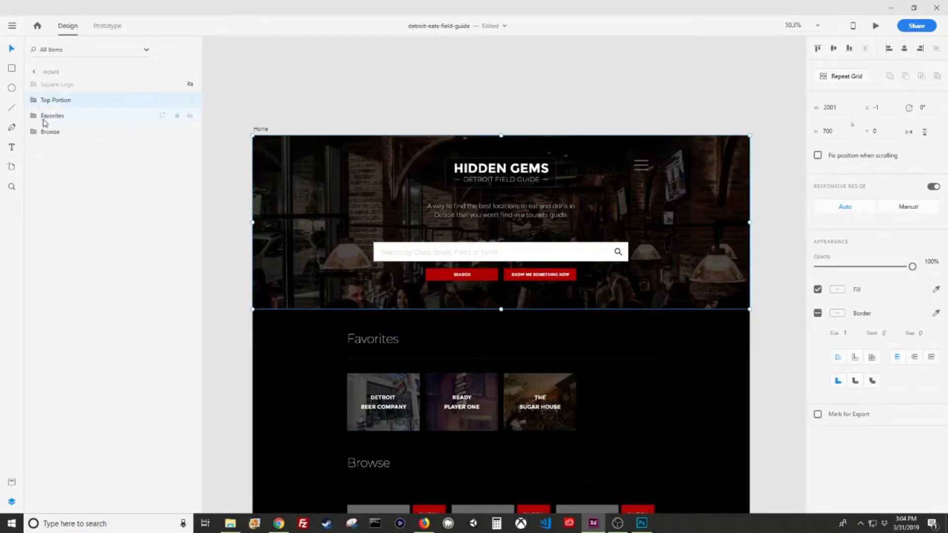
pyautogui.scroll(-3, 426, 253)
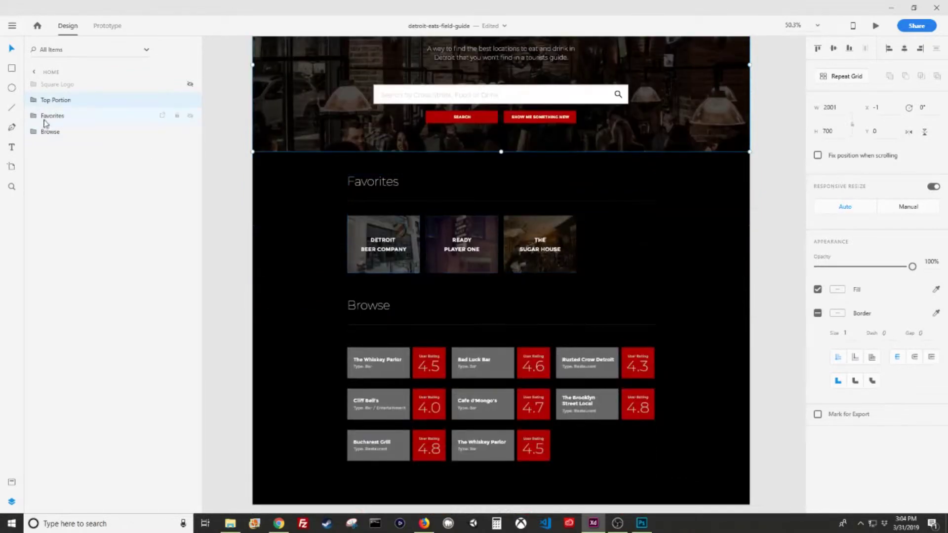
# Select the Favorites and Browse groups to show their bounds, then select the Logo group.
pyautogui.click(46, 116)
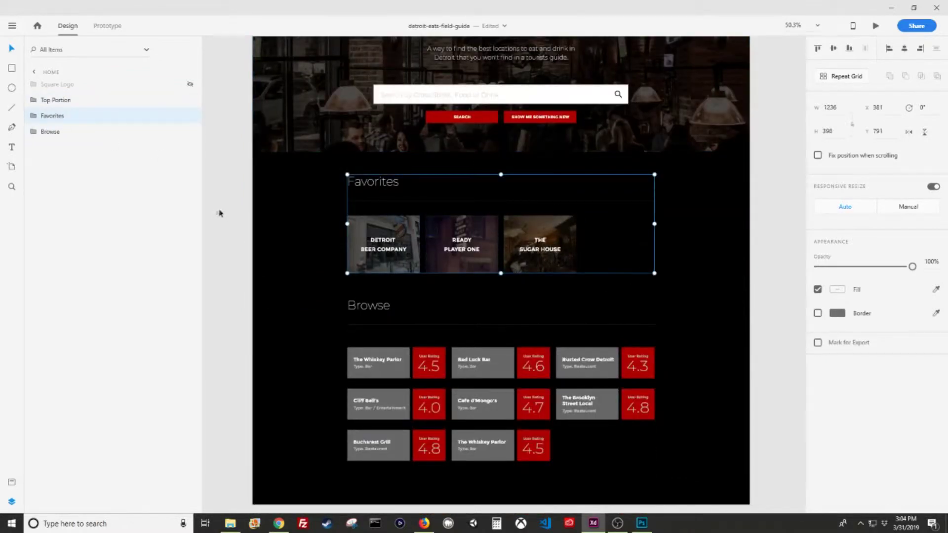
pyautogui.click(64, 133)
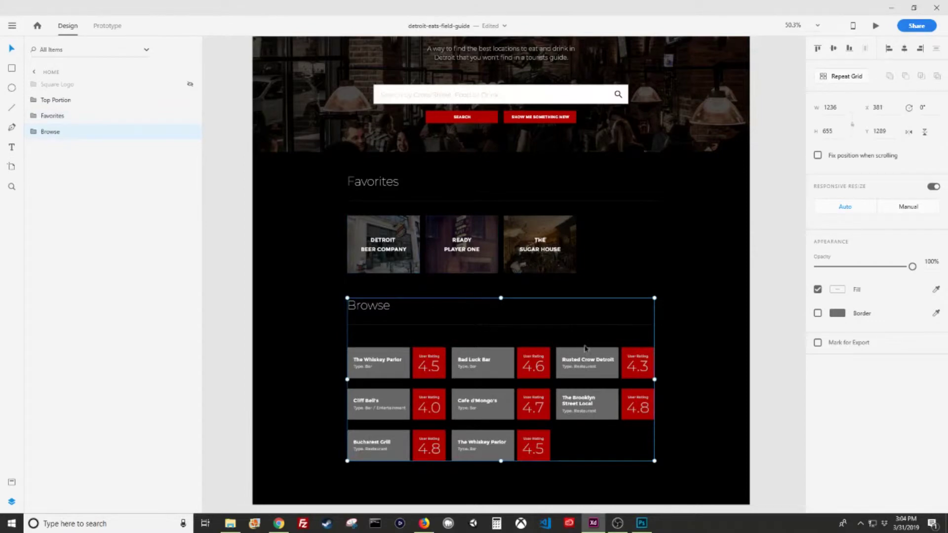
pyautogui.scroll(3, 480, 308)
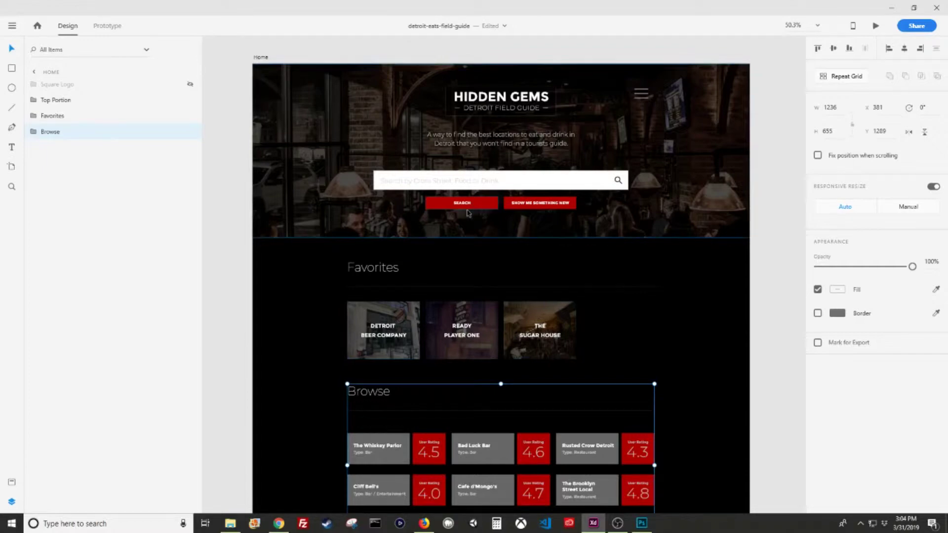
pyautogui.scroll(-2, 430, 281)
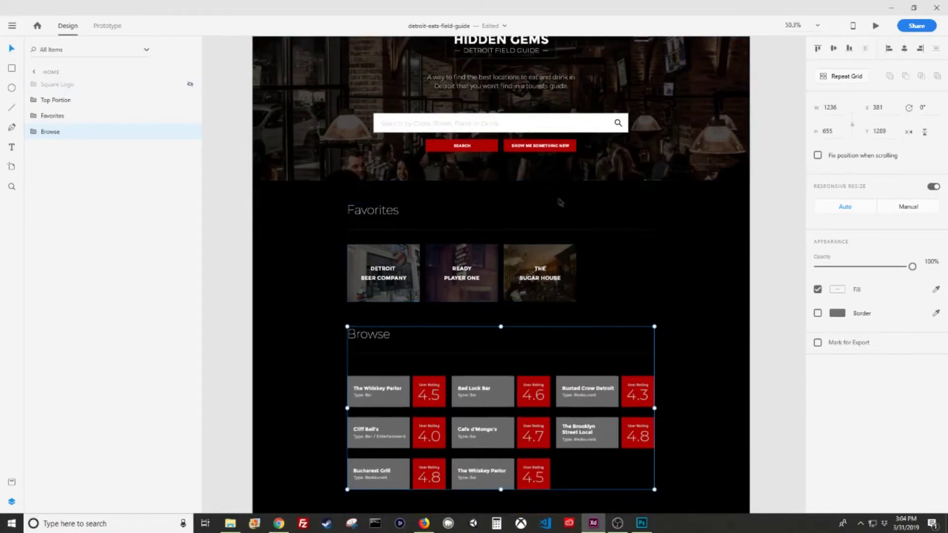
pyautogui.scroll(2, 559, 202)
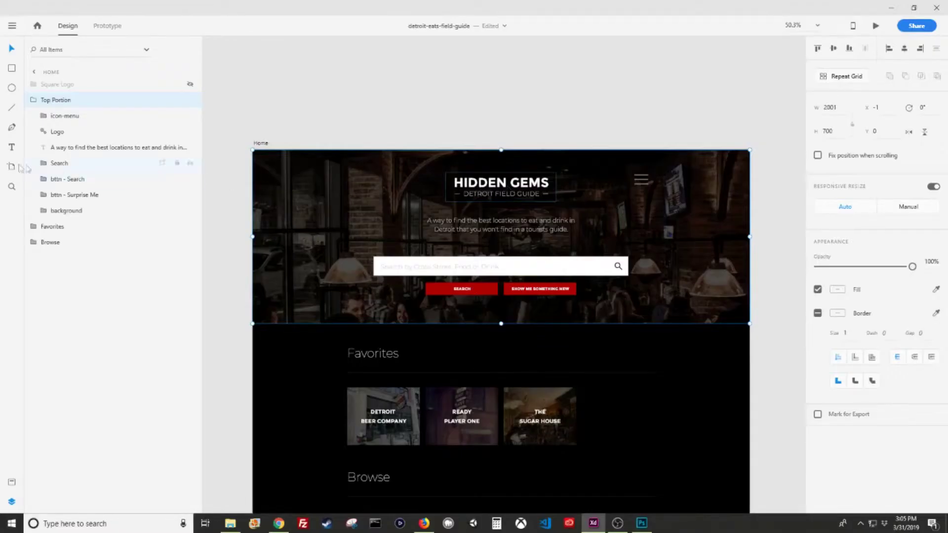
pyautogui.click(59, 132)
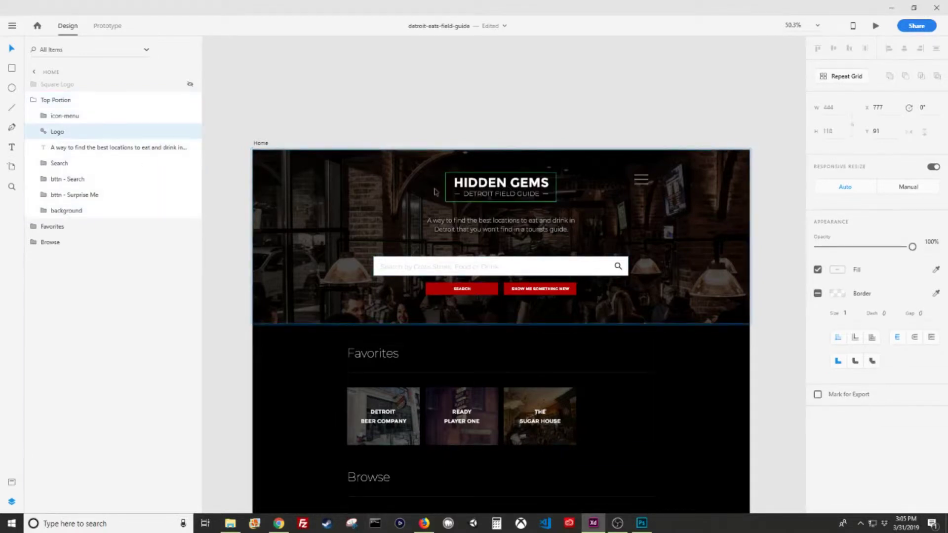
# Fit all artboards with Ctrl+0, select the Searched artboard, then zoom into the Home artboard.
pyautogui.hotkey('ctrl', '0')
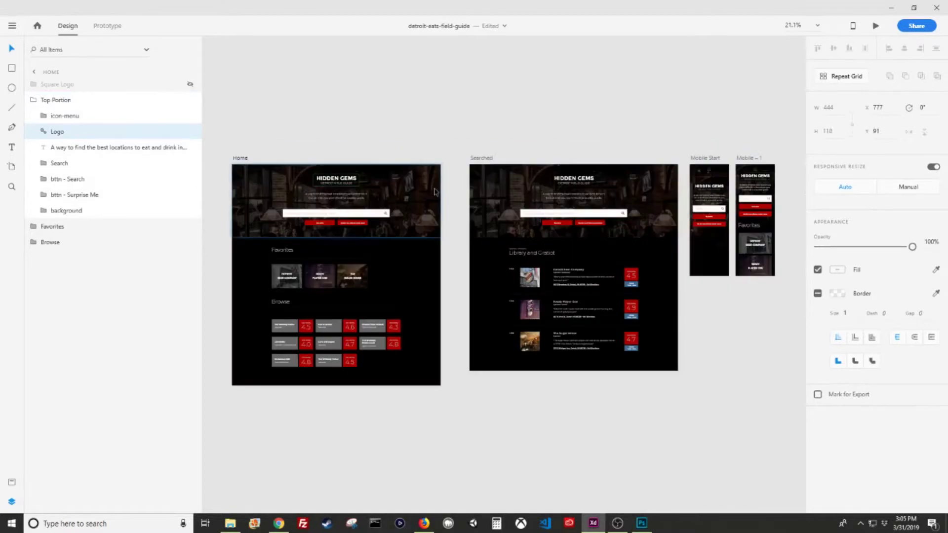
pyautogui.click(575, 185)
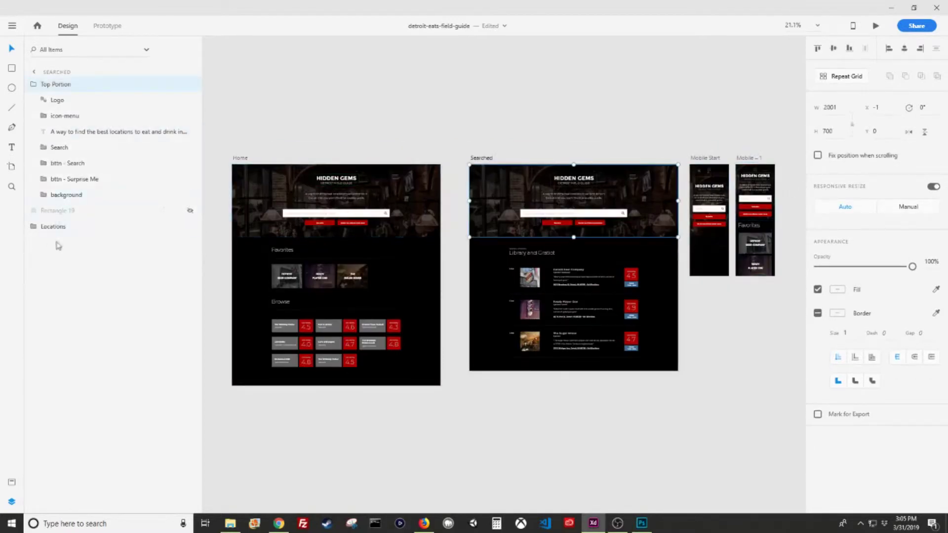
pyautogui.click(12, 187)
pyautogui.moveTo(235, 160); pyautogui.dragTo(493, 271)
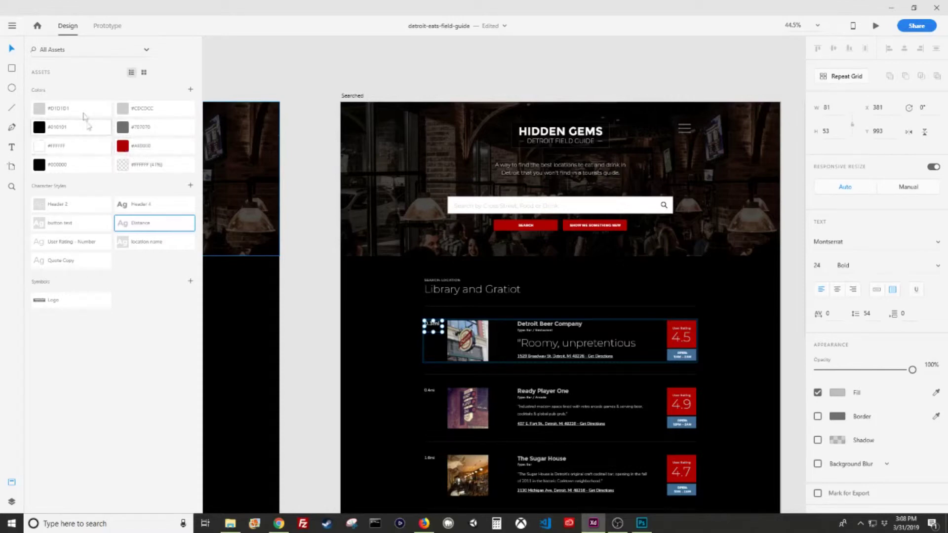
# Try red and #707070 on the distance text, settling on light grey #CDCDCD.
pyautogui.click(148, 150)
pyautogui.click(147, 130)
pyautogui.click(146, 110)
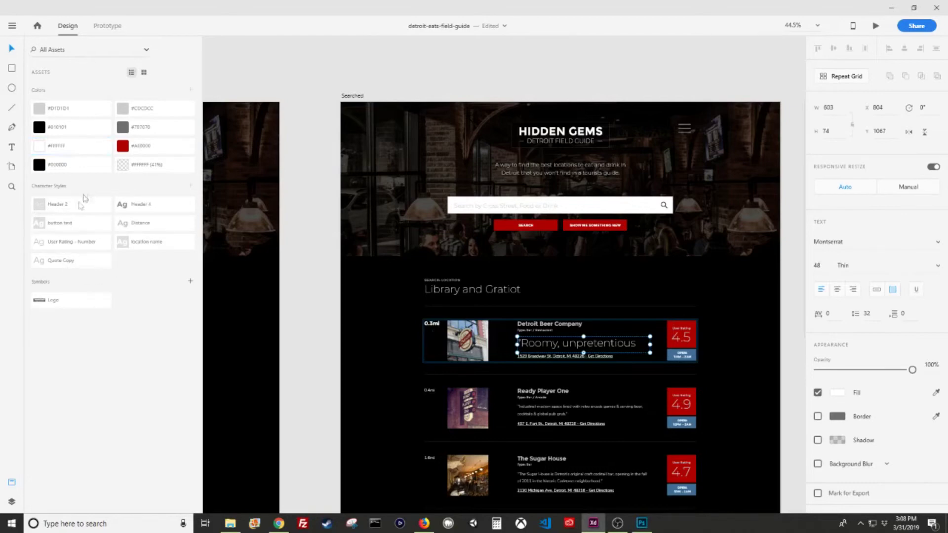
# Apply Quote Copy to the Detroit Beer Company quote and Distance to the 0.3mi text.
pyautogui.click(74, 263)
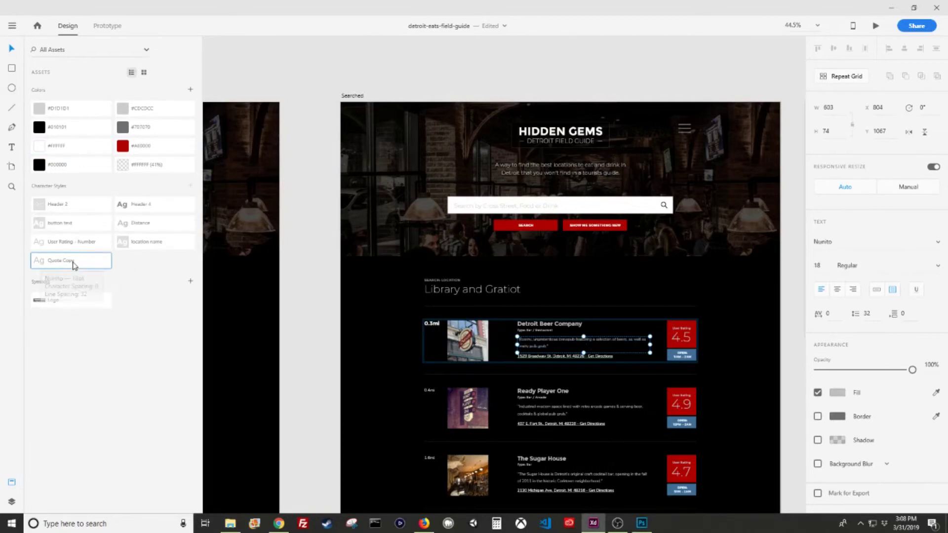
pyautogui.click(432, 324)
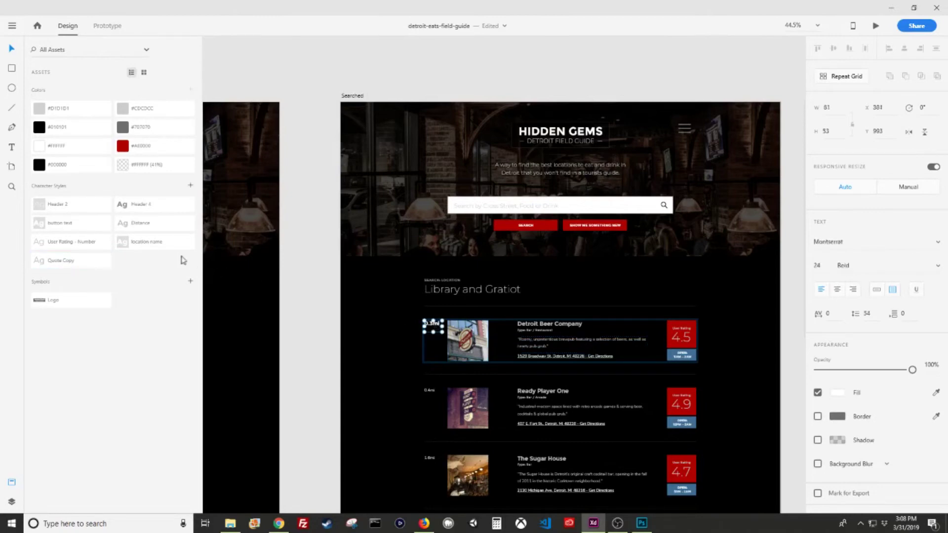
pyautogui.click(150, 224)
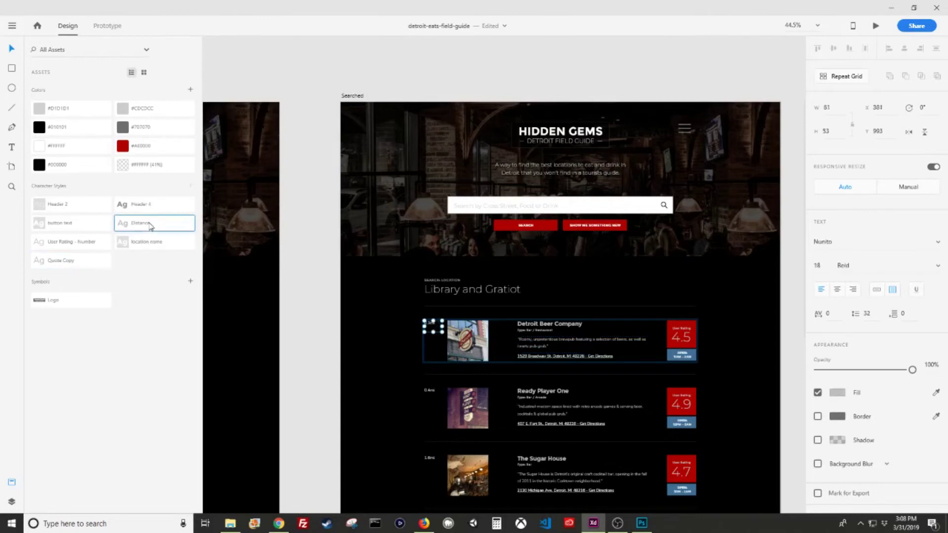
pyautogui.click(327, 342)
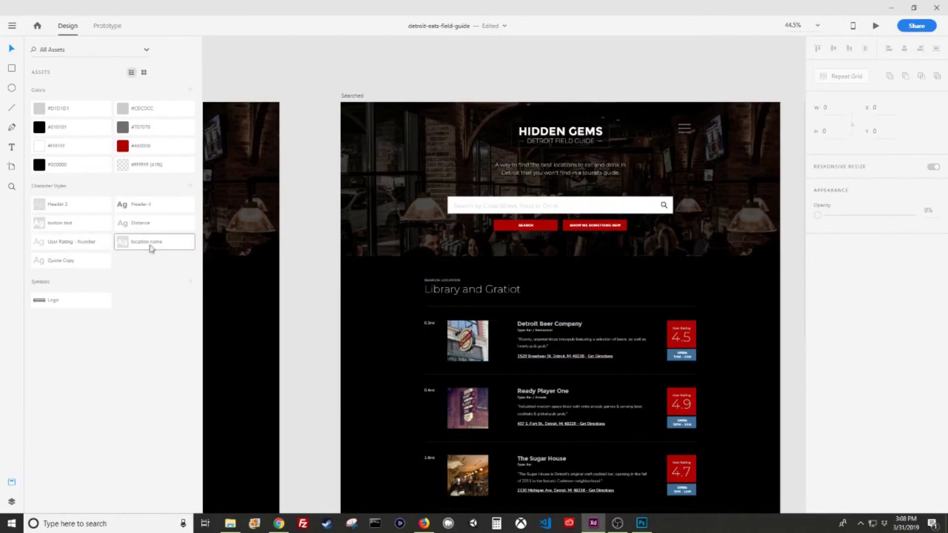
# Edit the Distance character style's colour to bright yellow, turning 0.3mi, 0.4mi and 1.8mi yellow.
pyautogui.rightClick(151, 226)
pyautogui.click(168, 245)
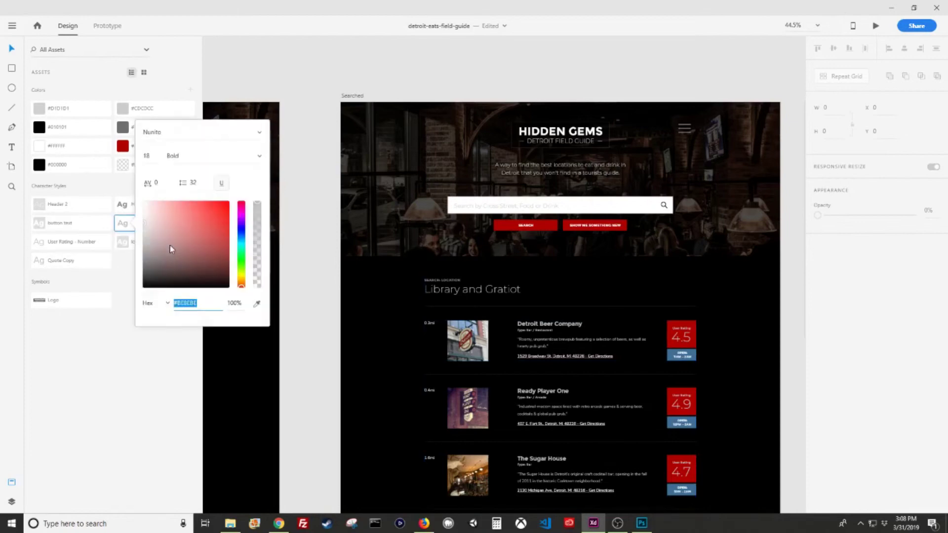
pyautogui.click(242, 275)
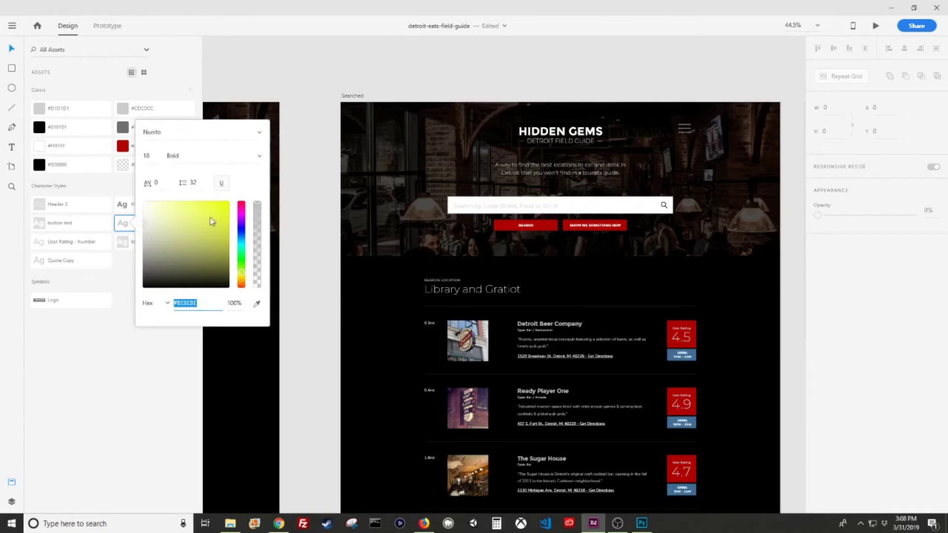
pyautogui.moveTo(213, 221); pyautogui.dragTo(227, 205)
pyautogui.click(318, 208)
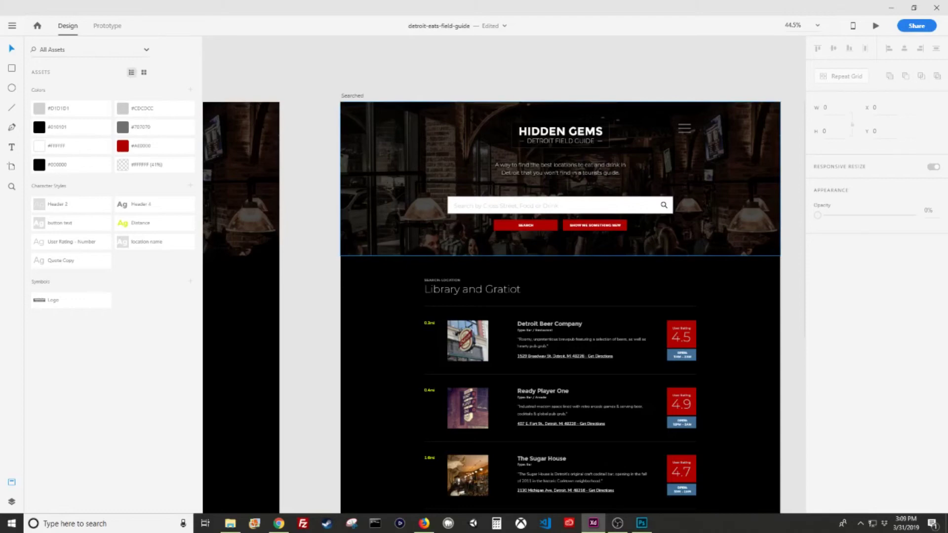
pyautogui.click(617, 523)
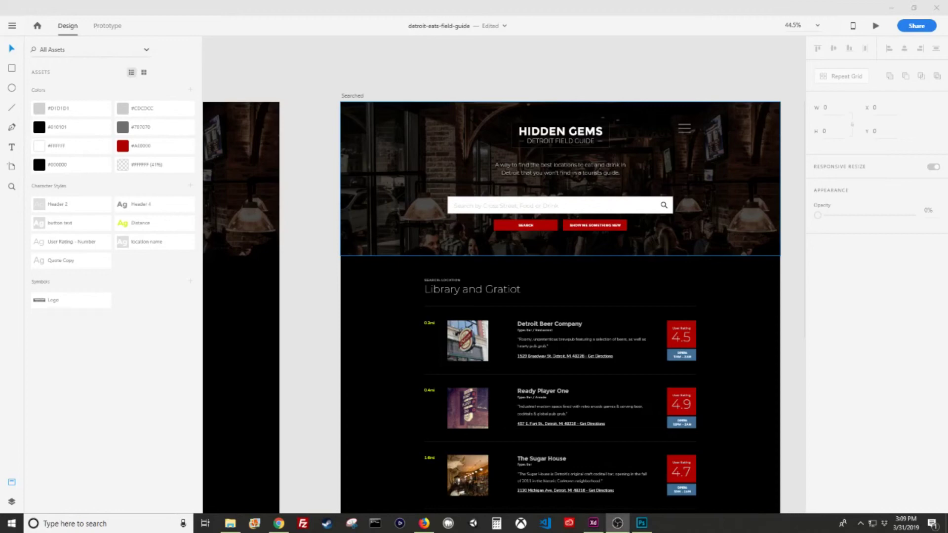